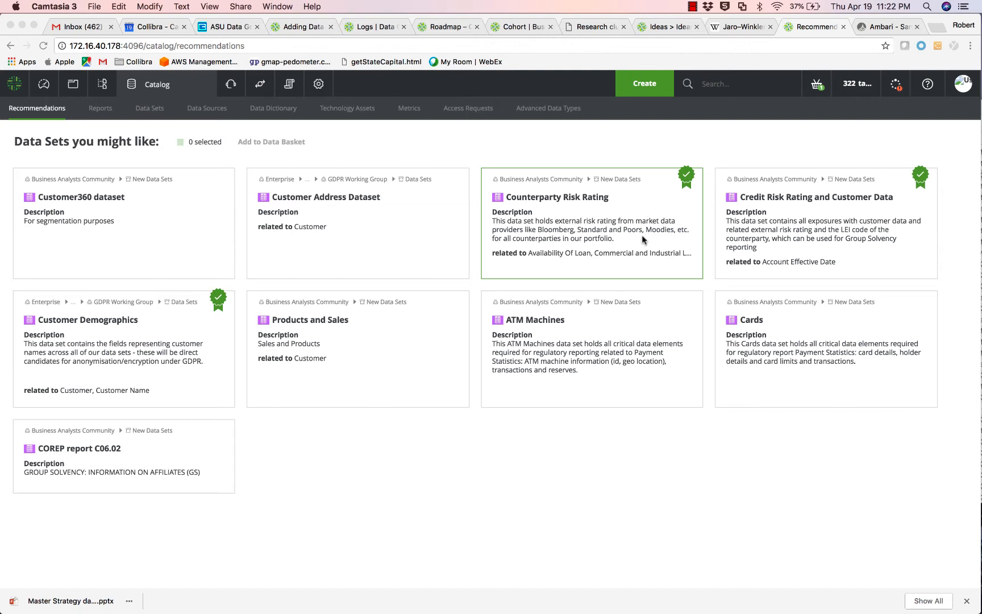
# List the tables of the foodmart database in Ambari's Hive Tables view.
pyautogui.click(877, 28)
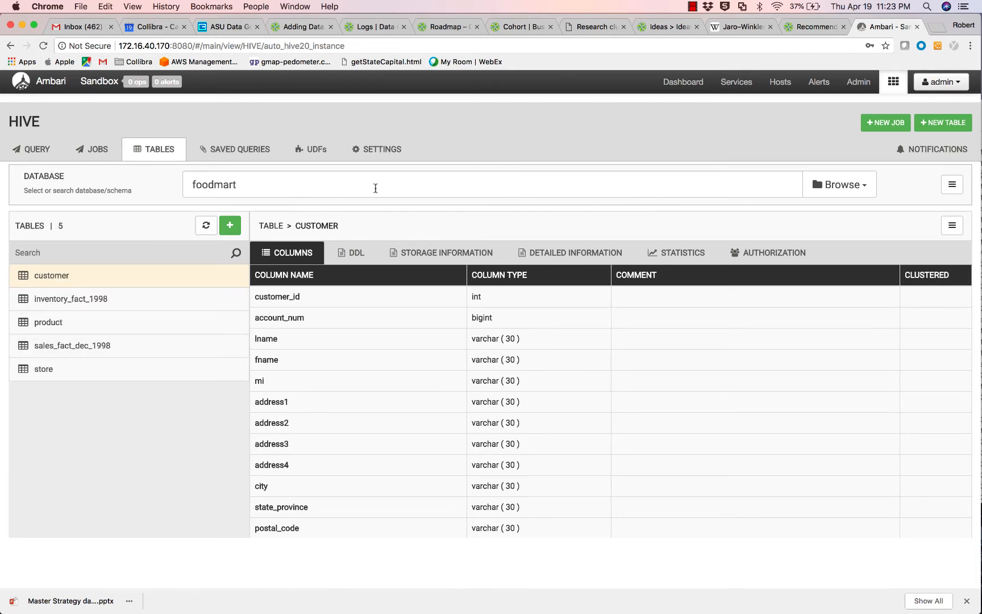
pyautogui.click(779, 183)
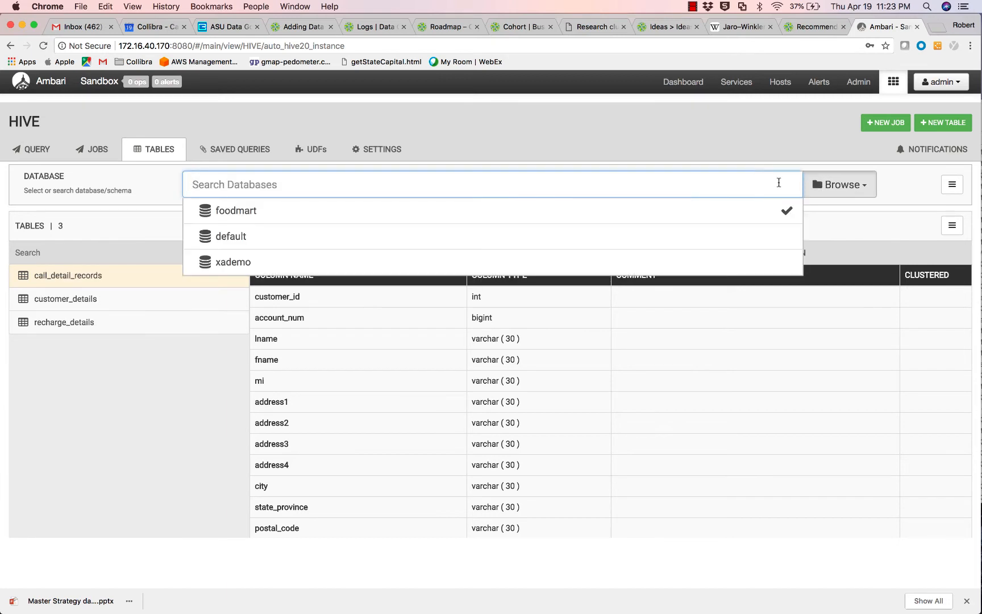
pyautogui.click(619, 208)
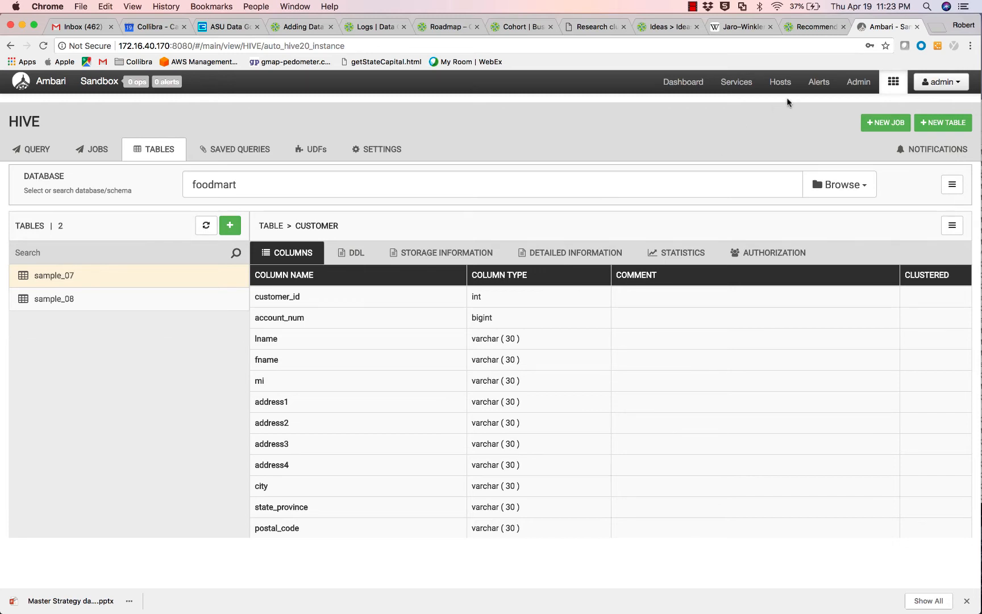
# Start registering a Hortonworks Hive data source with schema name Foodmart and continue to connection details.
pyautogui.click(814, 28)
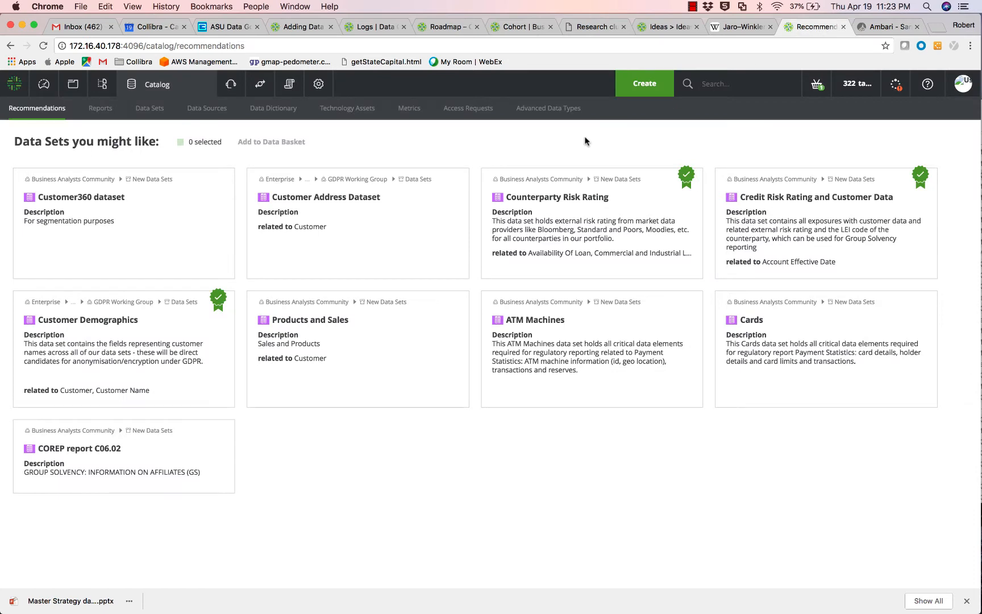
pyautogui.click(631, 87)
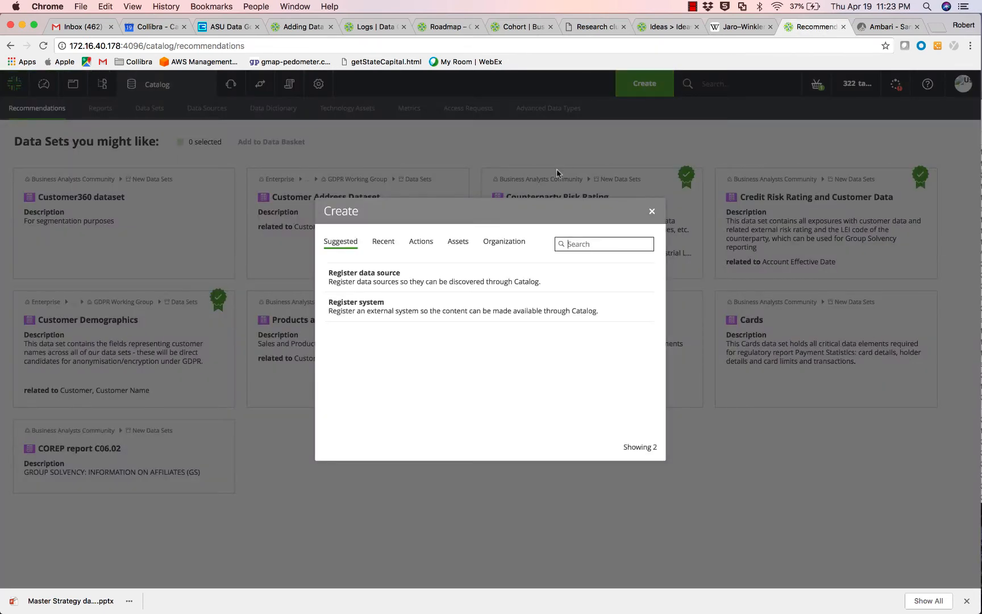
pyautogui.click(379, 279)
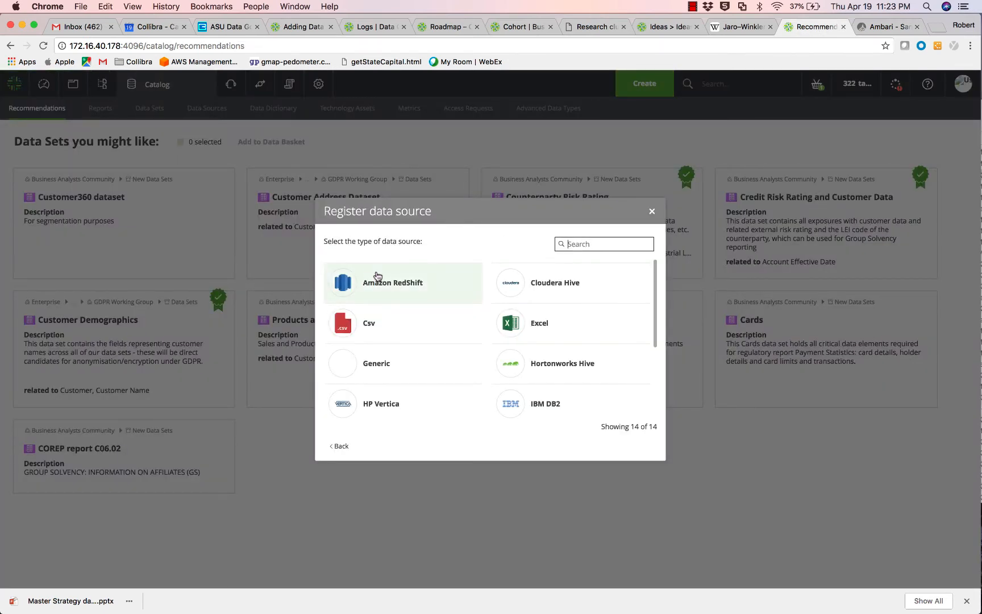
pyautogui.click(528, 363)
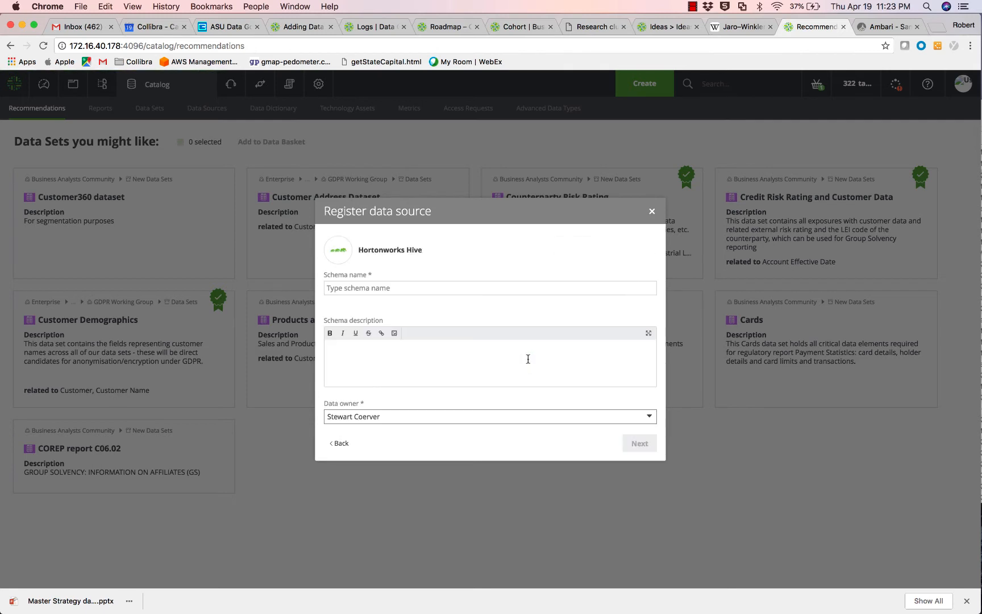
pyautogui.click(531, 288)
pyautogui.write('Fo')
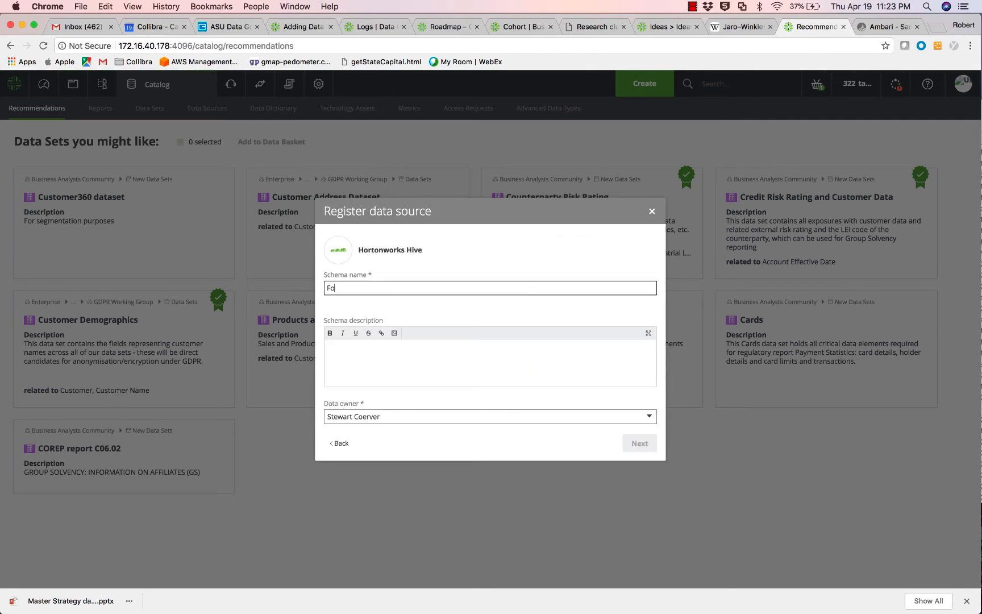
pyautogui.write('odmart')
pyautogui.click(642, 447)
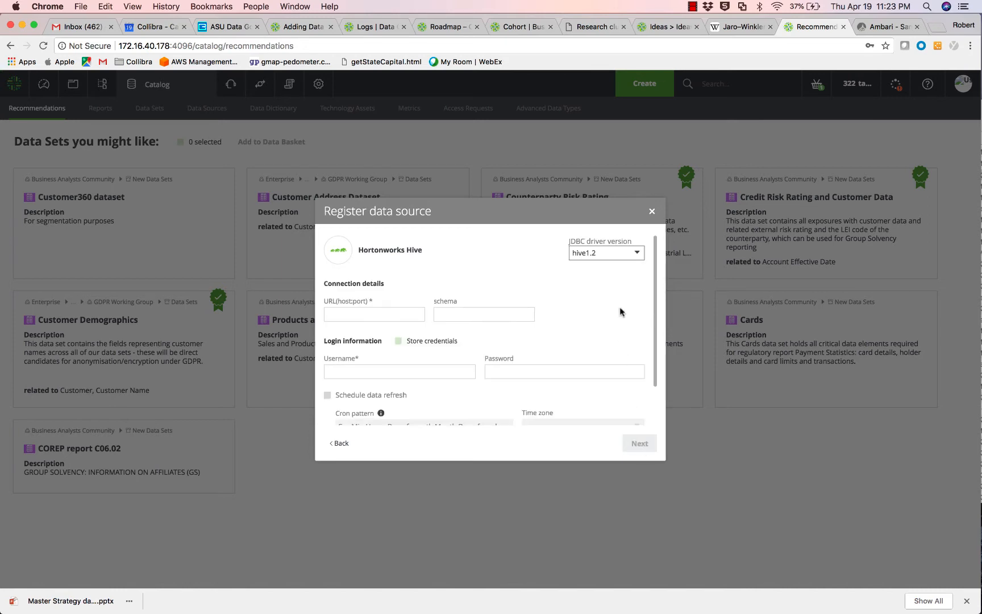
# Review the hive1.2 JDBC driver's jar and connection settings, leaving it unchanged after the linked-schema error.
pyautogui.click(635, 253)
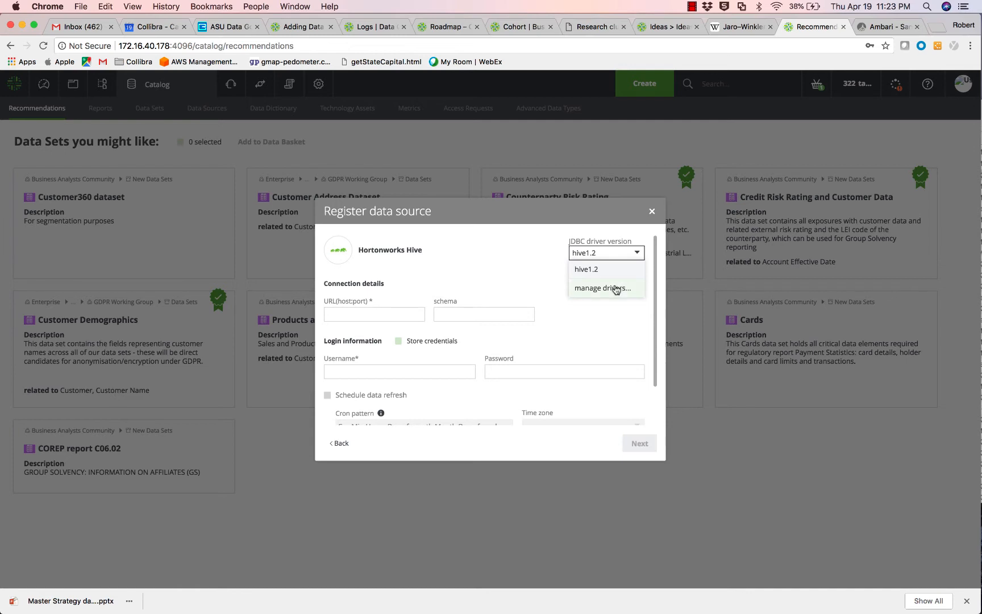
pyautogui.click(616, 289)
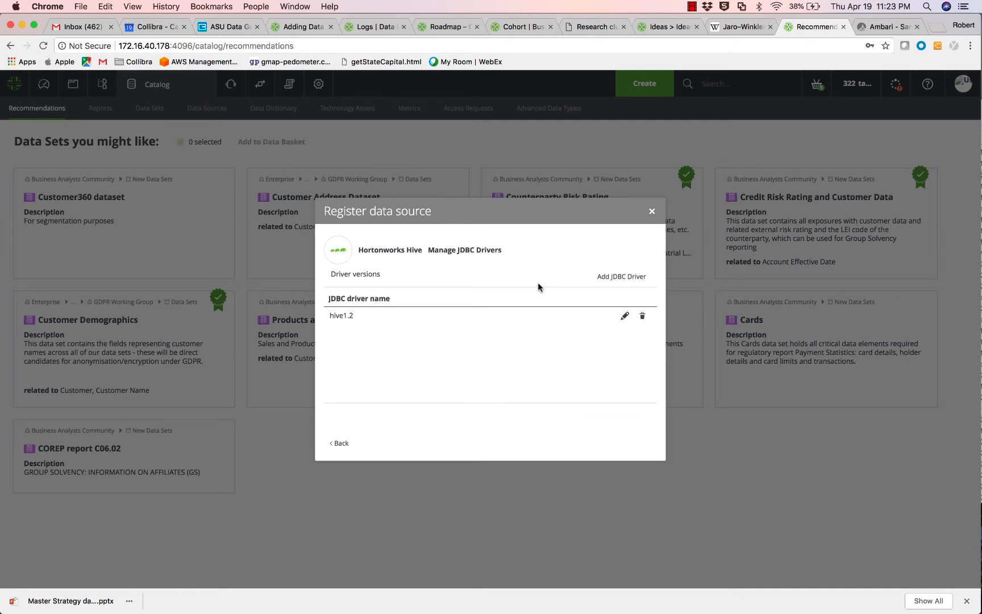
pyautogui.click(621, 318)
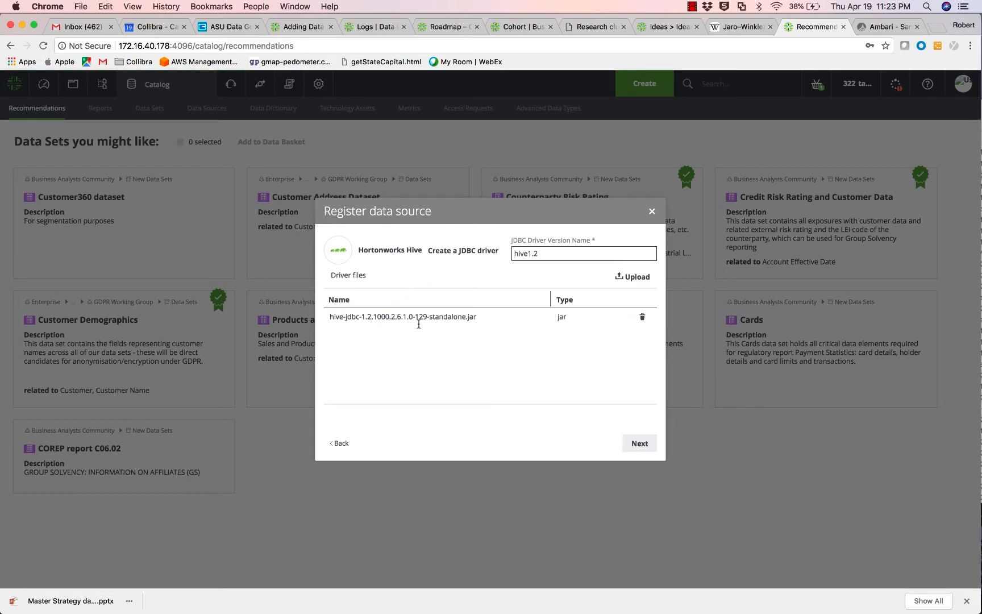
pyautogui.click(637, 443)
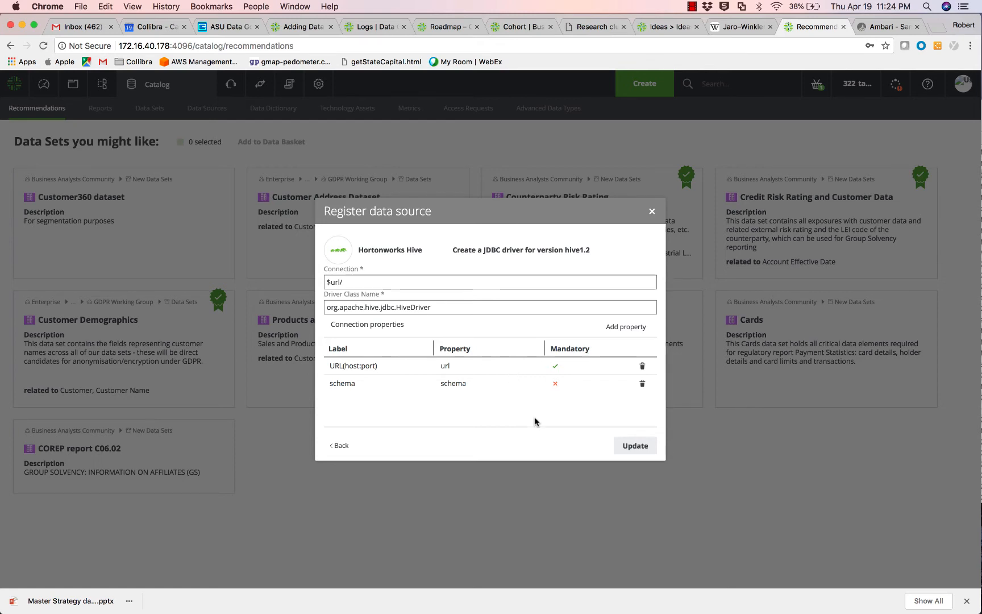
pyautogui.click(635, 447)
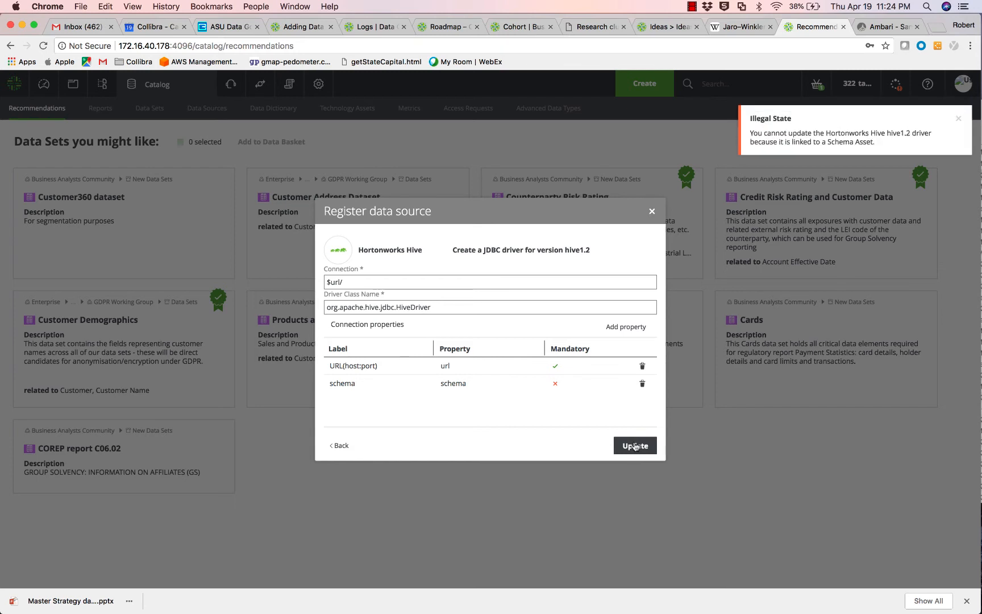
pyautogui.click(958, 119)
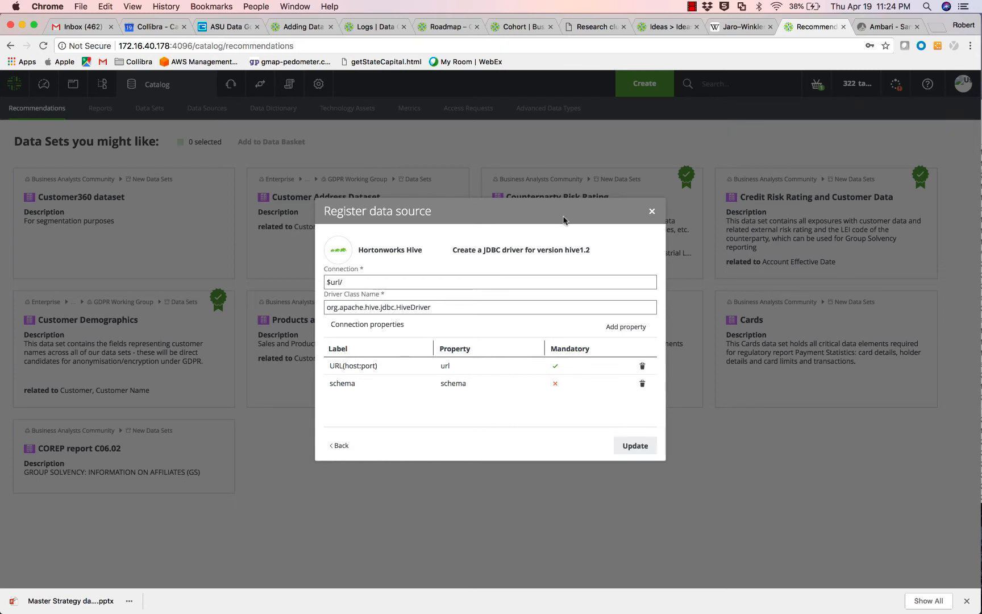
pyautogui.click(338, 445)
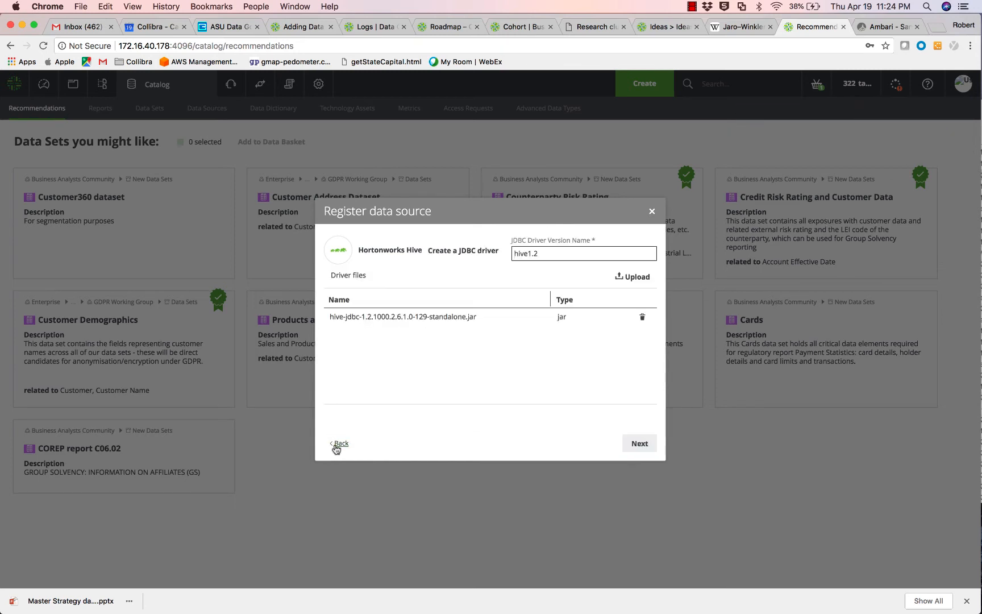
# Return to connection details and paste the jdbc:hive2 URL for 172.16.40.170:10000.
pyautogui.click(340, 444)
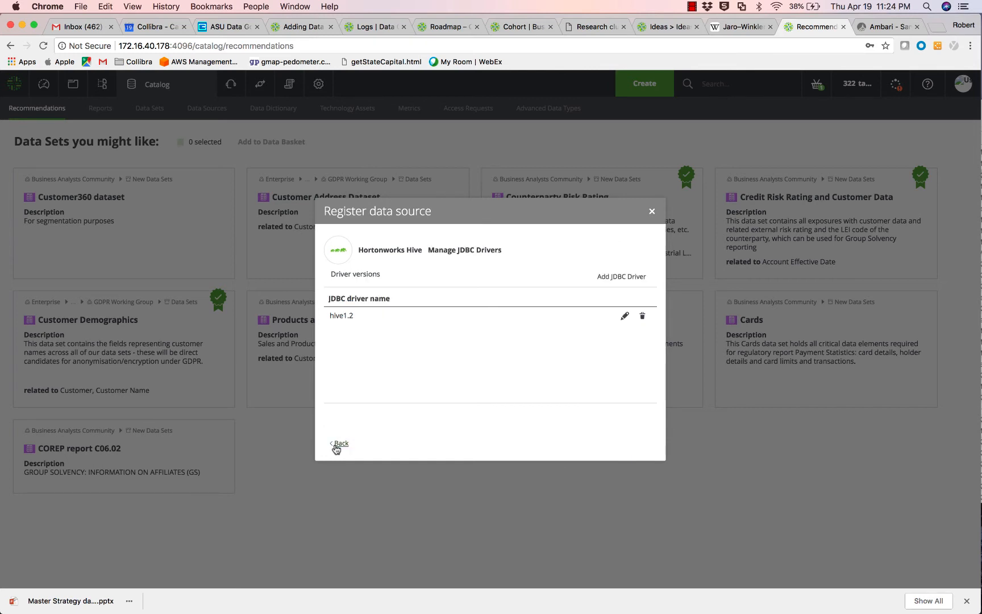
pyautogui.click(340, 444)
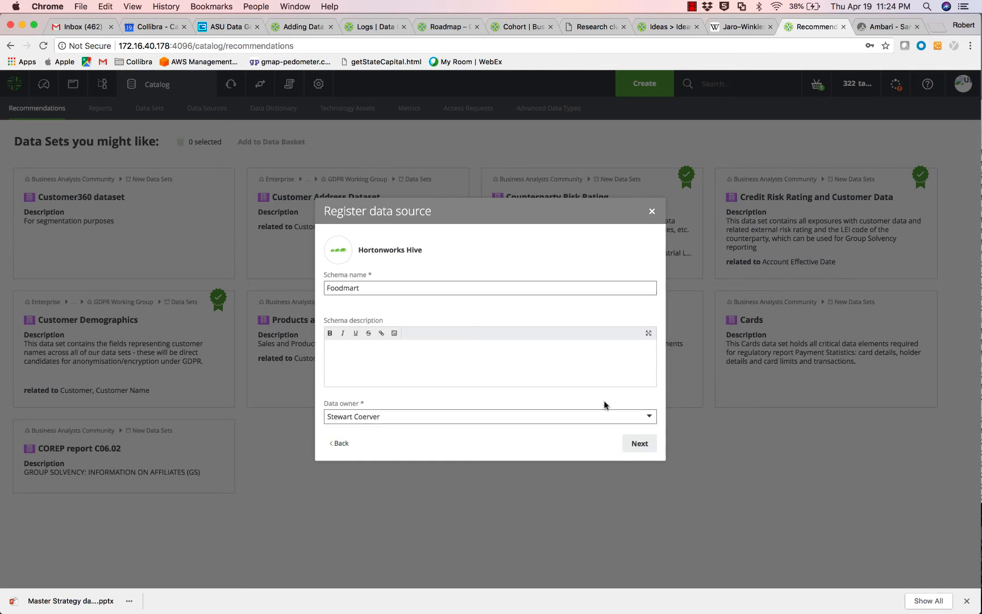
pyautogui.click(638, 445)
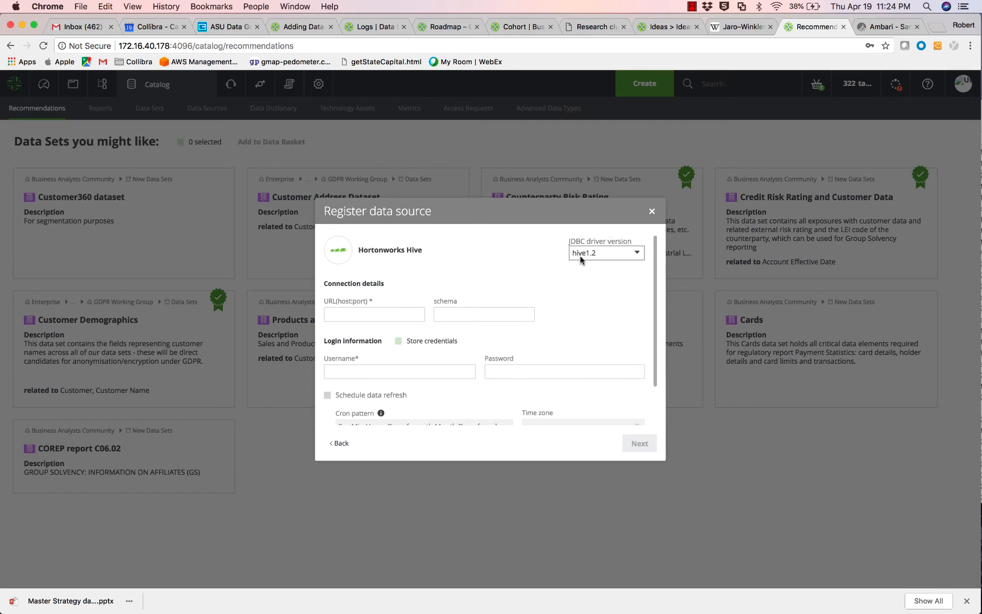
pyautogui.click(383, 313)
pyautogui.write('hive2://172.16.40.170:10000/')
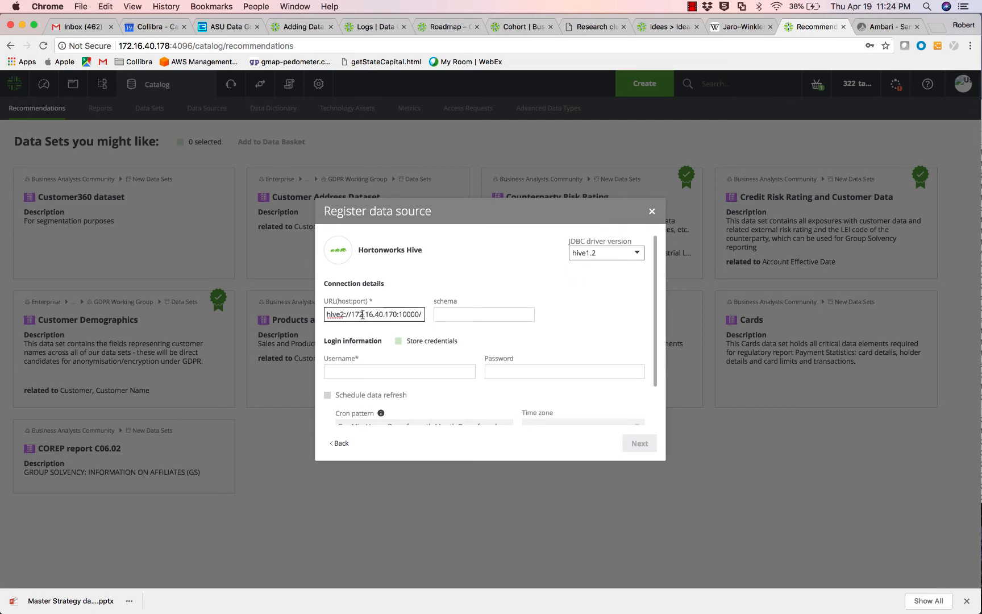
pyautogui.moveTo(361, 314); pyautogui.dragTo(329, 315)
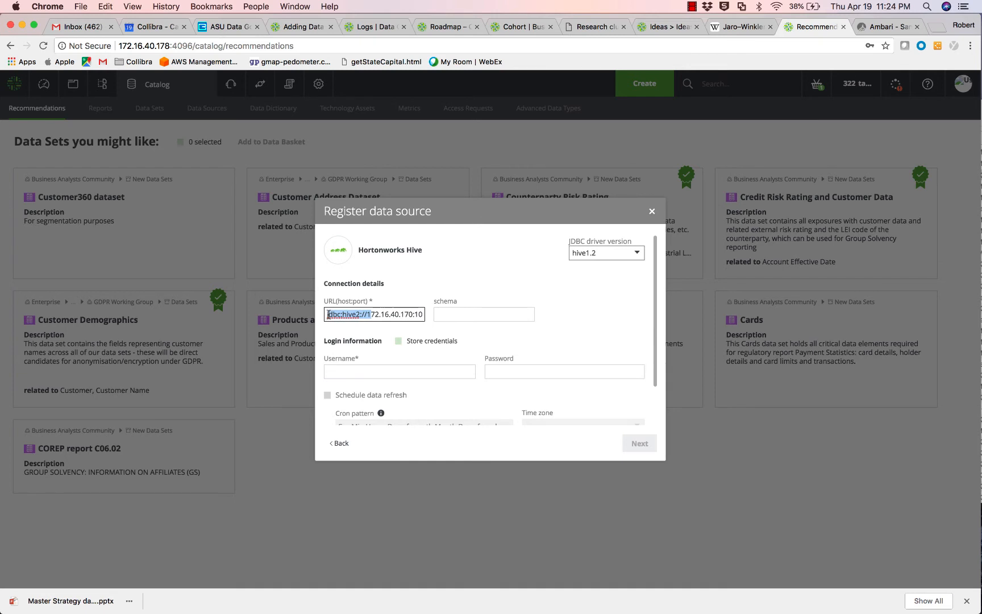
# Enter schema foodmart and the Hive username and password, then submit the registration.
pyautogui.click(438, 313)
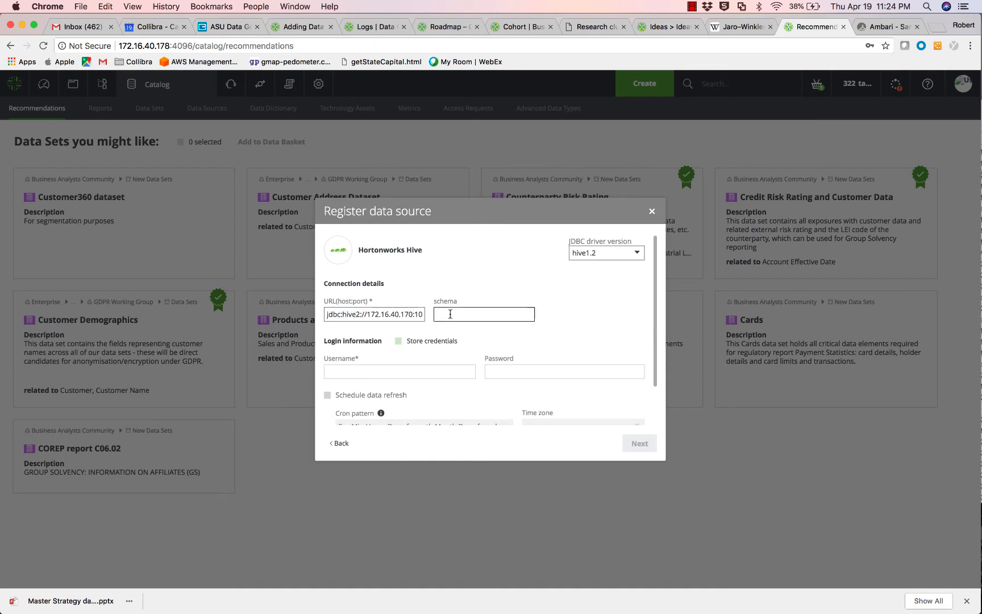
pyautogui.write('foodmart')
pyautogui.click(422, 372)
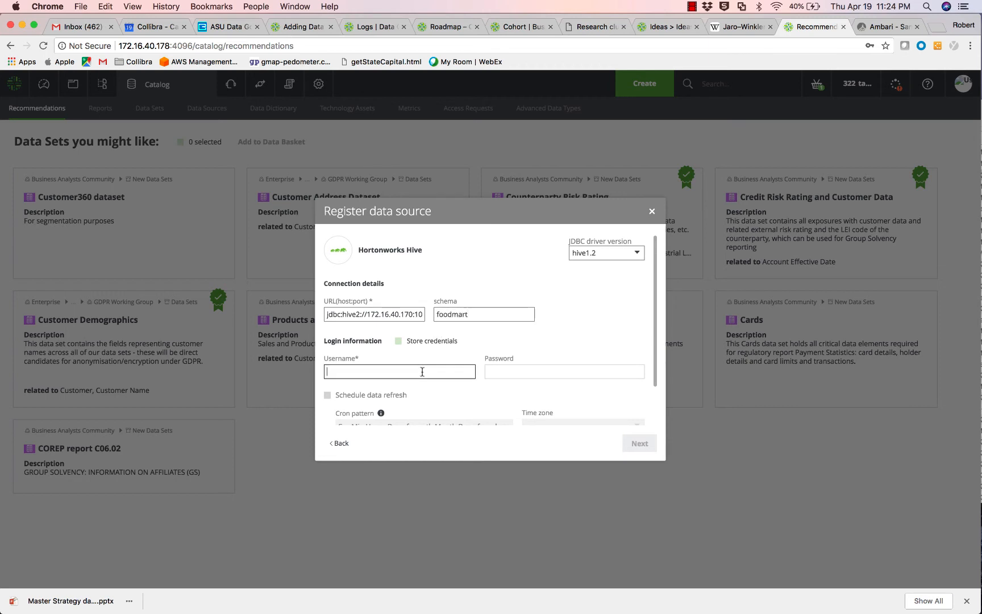
pyautogui.write('hive')
pyautogui.press('Tab')
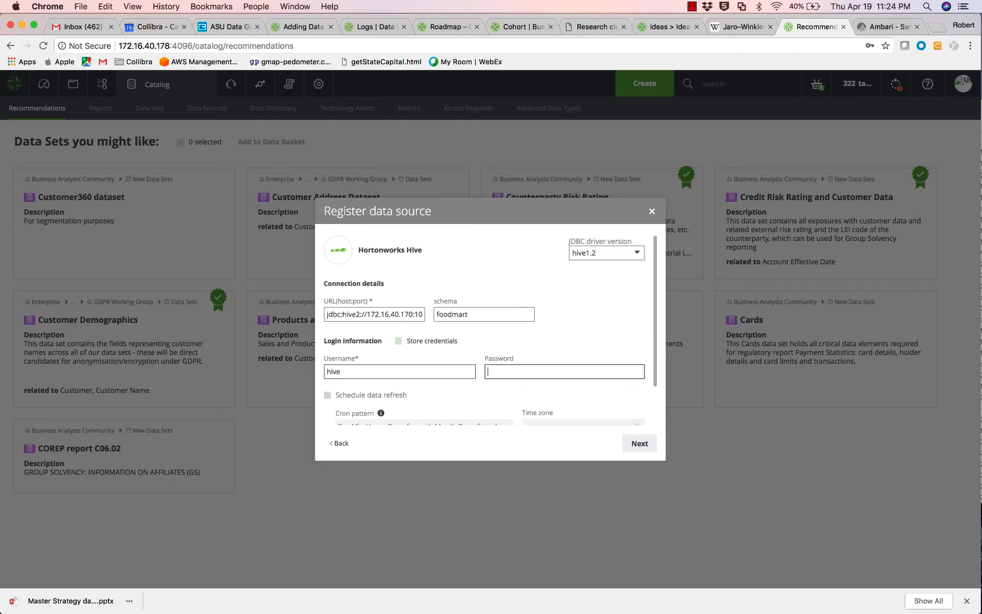
pyautogui.write('hive')
pyautogui.click(651, 449)
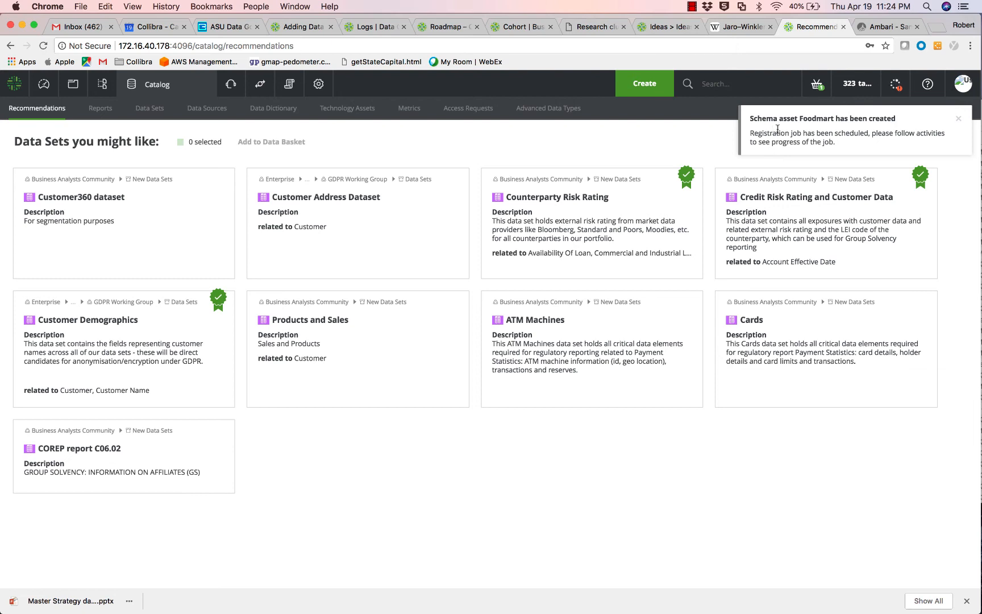
# Check that the Creating schema from JDBC job for Foodmart completed, then view Data Sources.
pyautogui.click(959, 118)
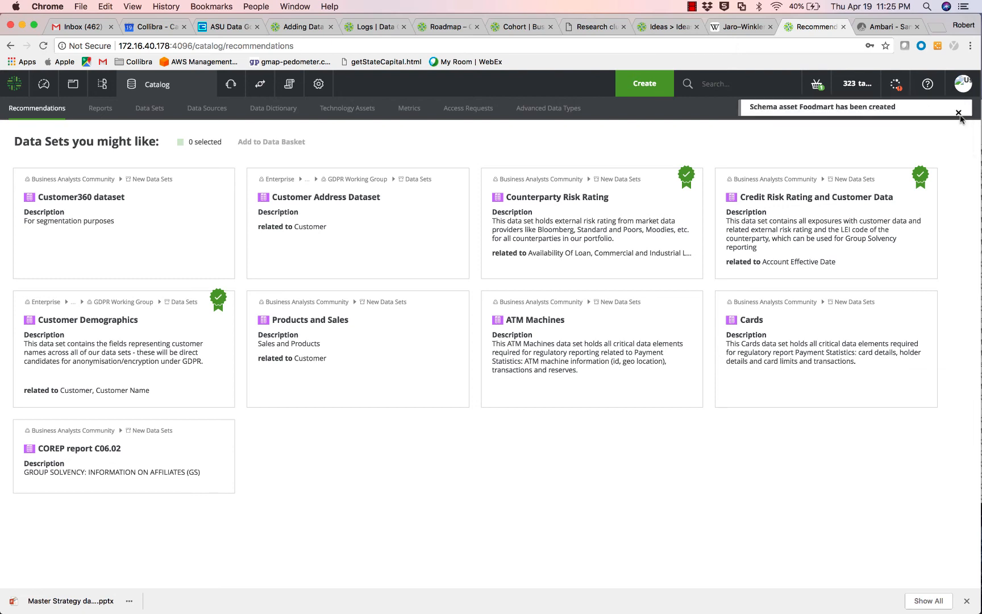
pyautogui.click(897, 87)
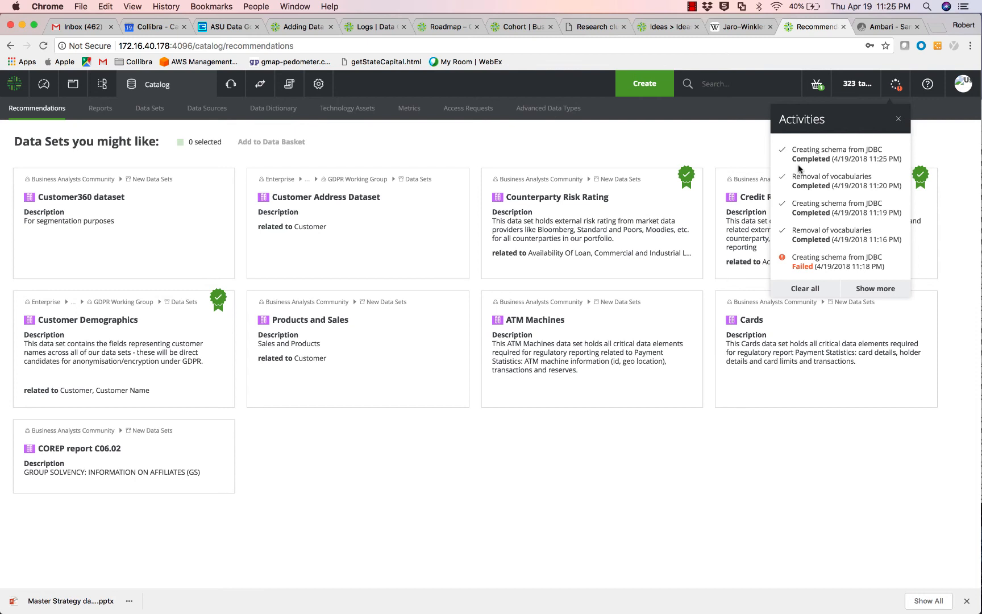
pyautogui.click(898, 119)
pyautogui.click(218, 112)
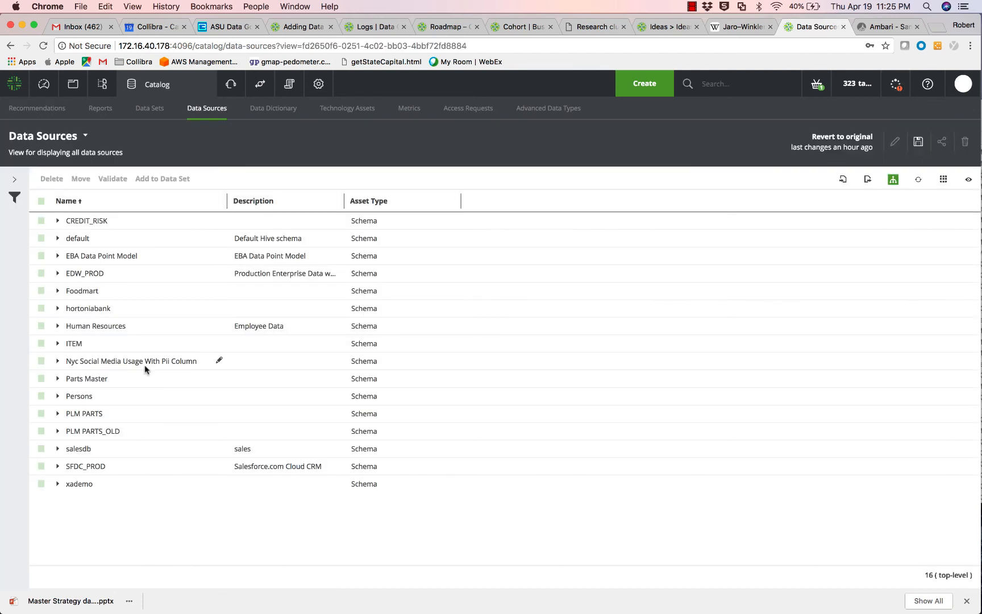
# Expand Foodmart to reveal its five tables, including customer, product and store.
pyautogui.click(57, 291)
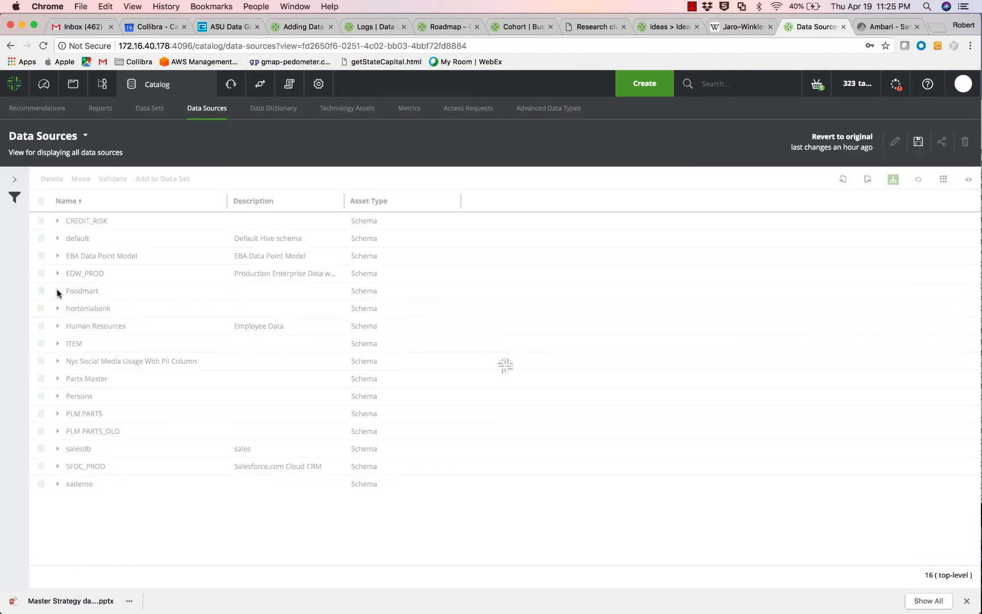